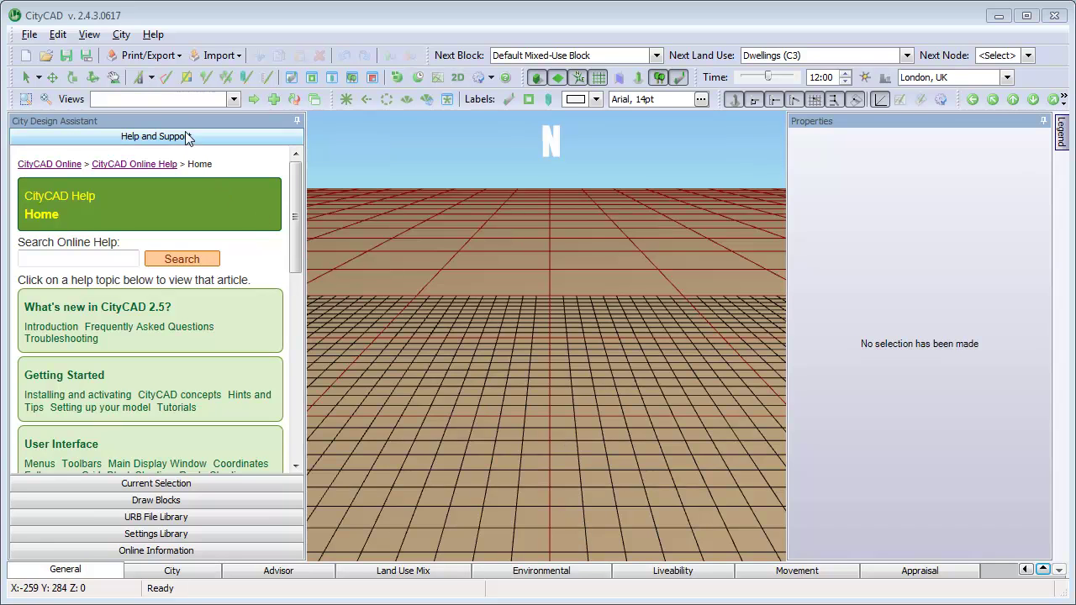
# Pick the single Route Tool and set the default route type to Small Residential Street.
pyautogui.click(151, 77)
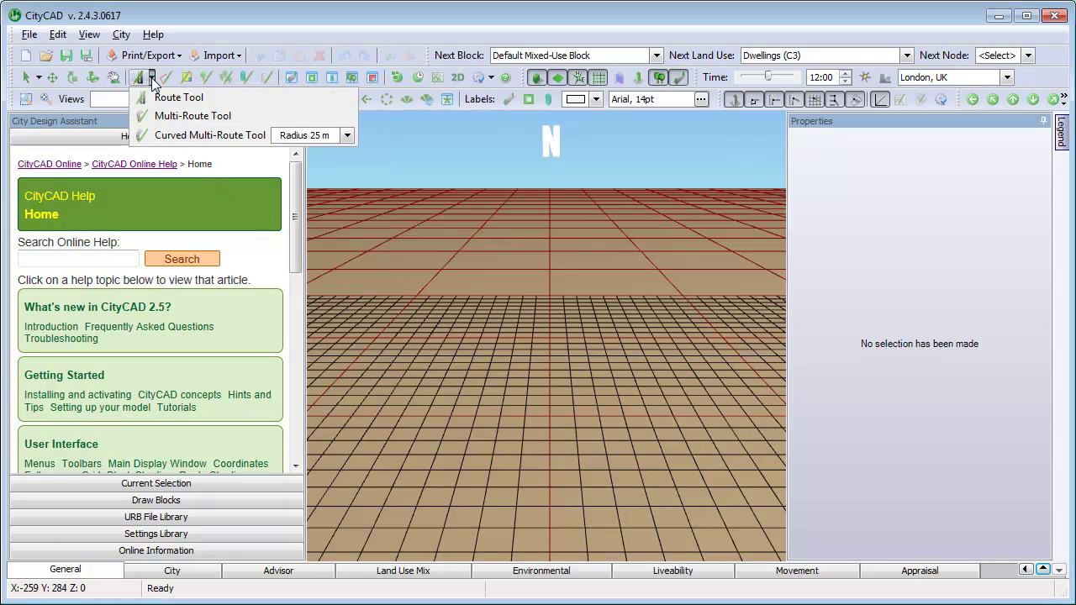
pyautogui.click(164, 91)
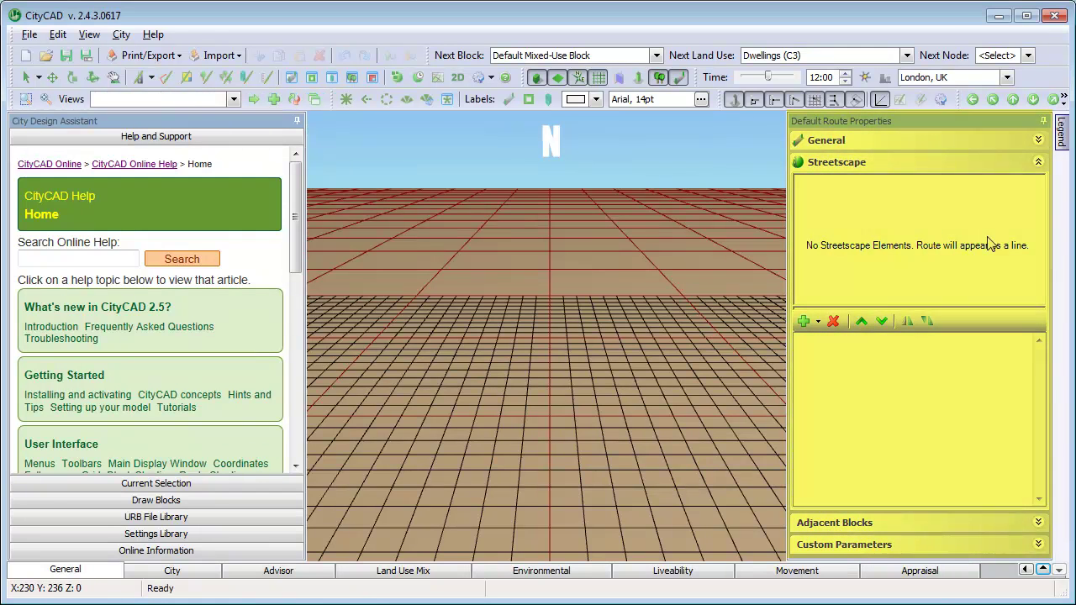
pyautogui.click(1038, 140)
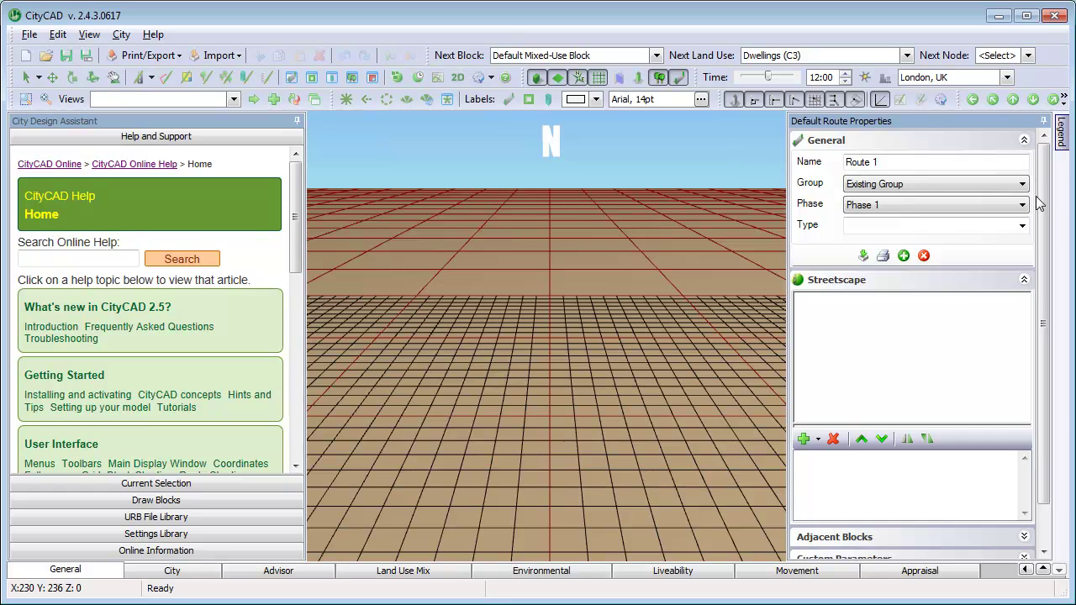
pyautogui.click(1022, 226)
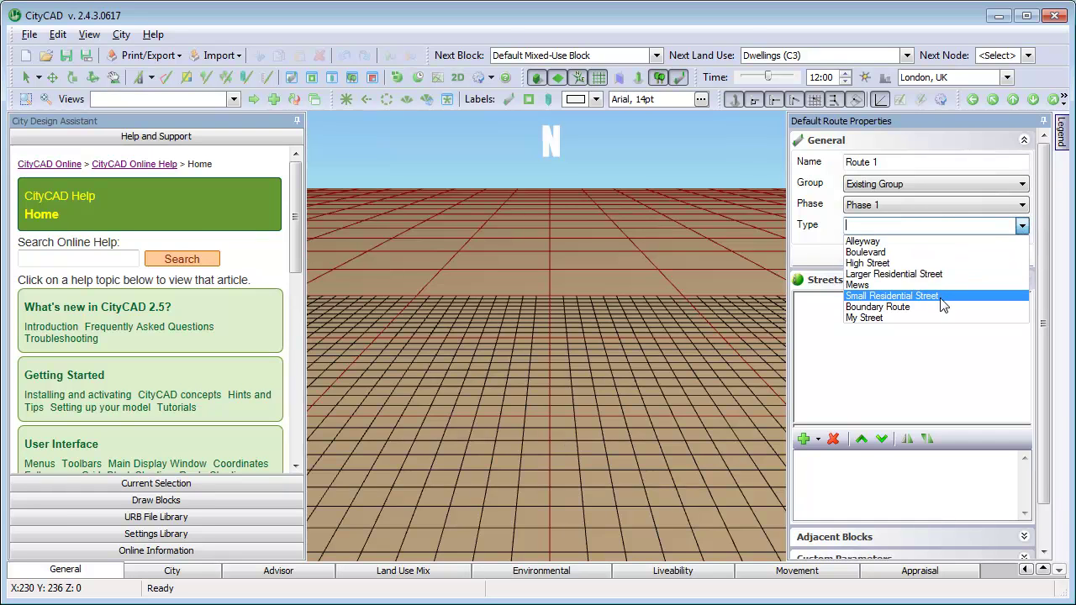
pyautogui.click(941, 295)
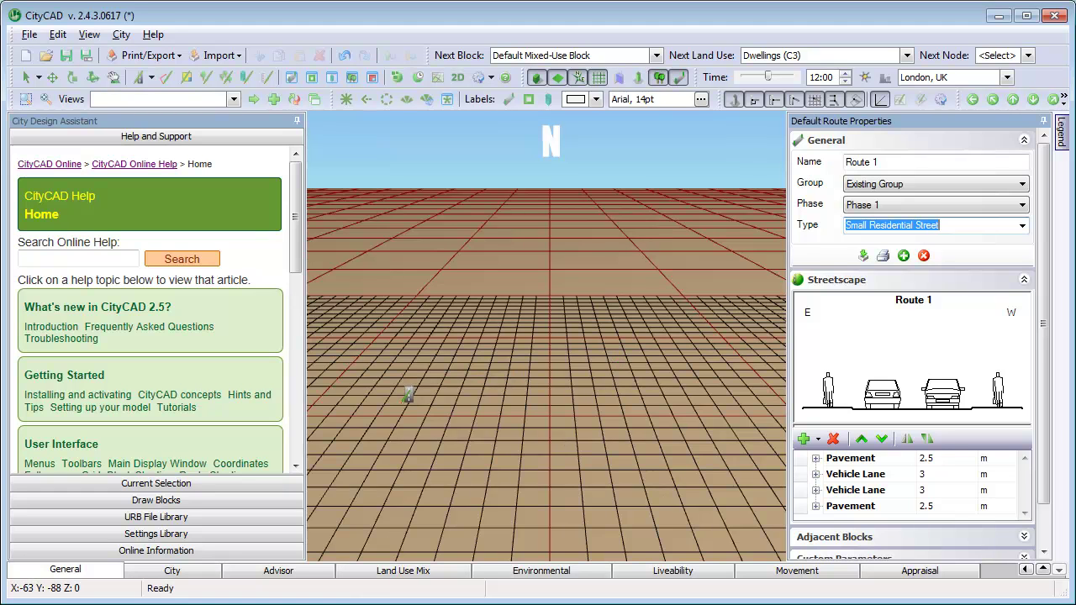
# Draw two west–east routes across the middle of the grid, one above the other.
pyautogui.click(464, 308)
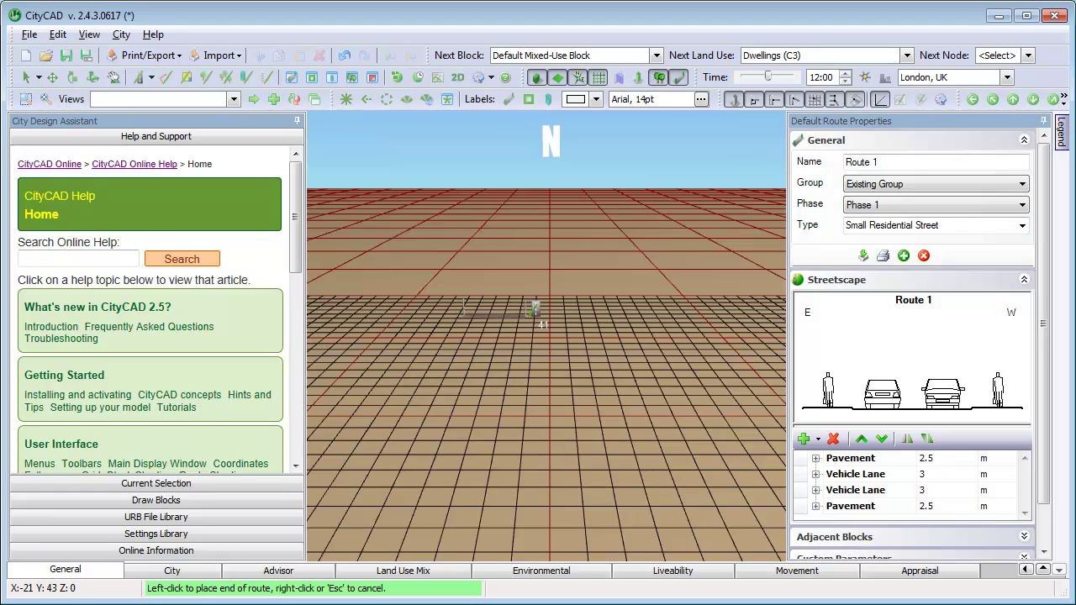
pyautogui.click(614, 330)
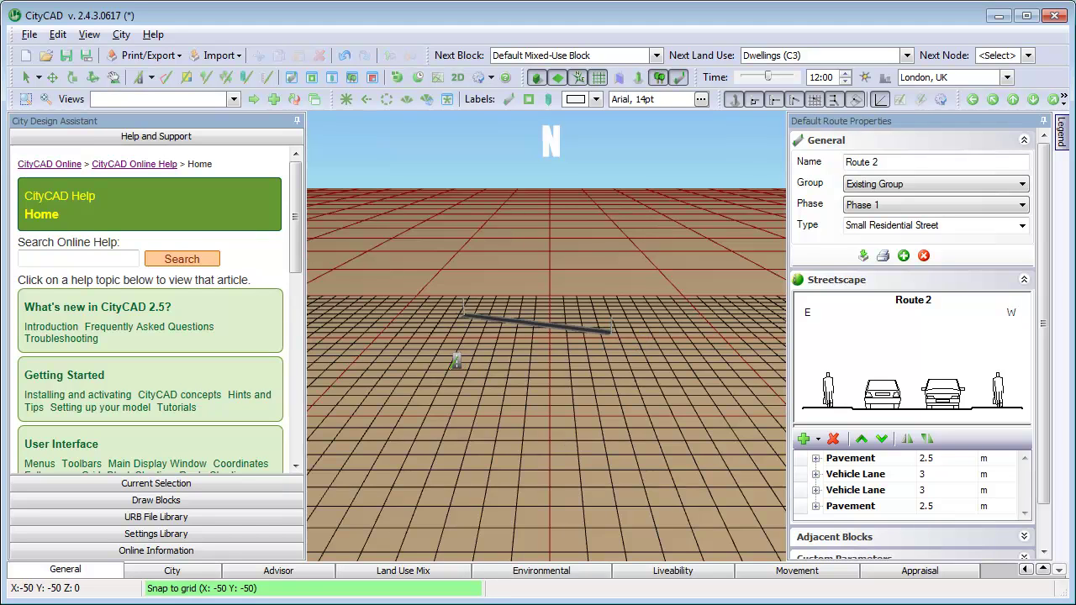
pyautogui.click(460, 361)
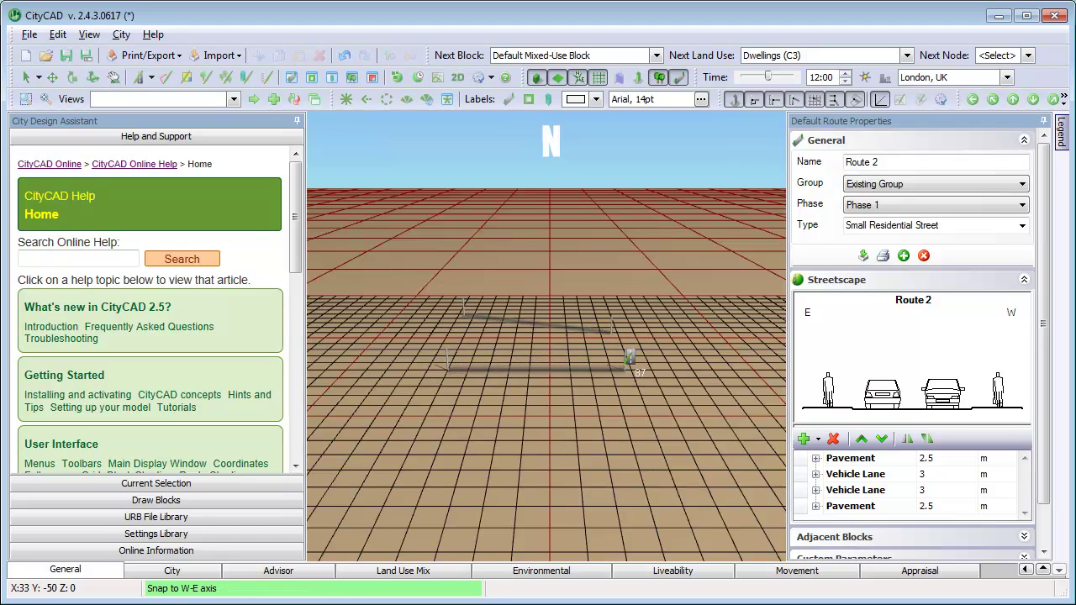
pyautogui.click(638, 361)
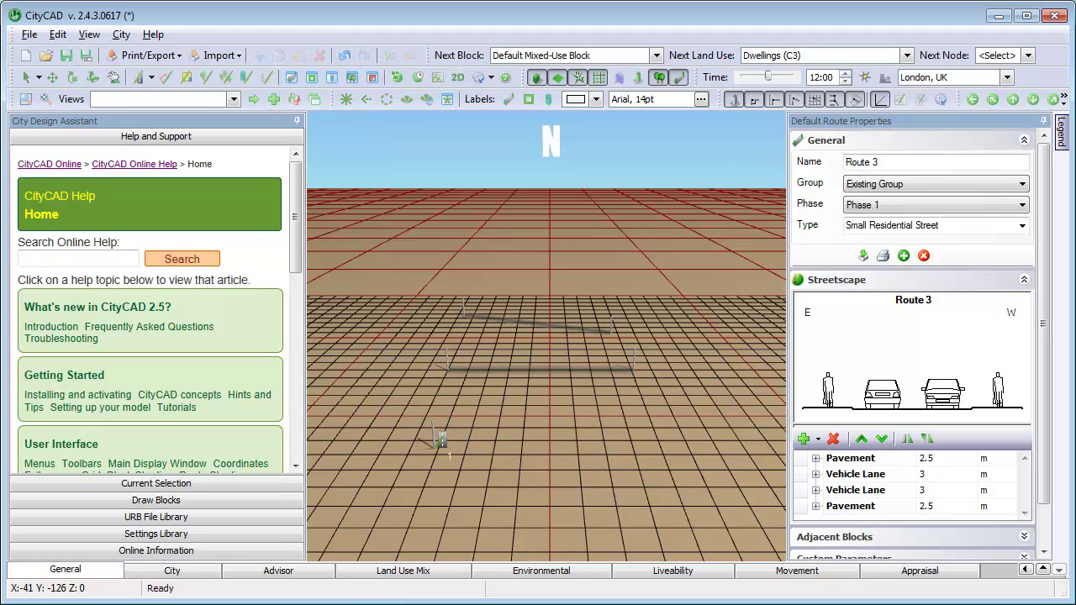
# Draw Route 3 near the front, then a connected Route 4 from its end to form a bend.
pyautogui.click(435, 438)
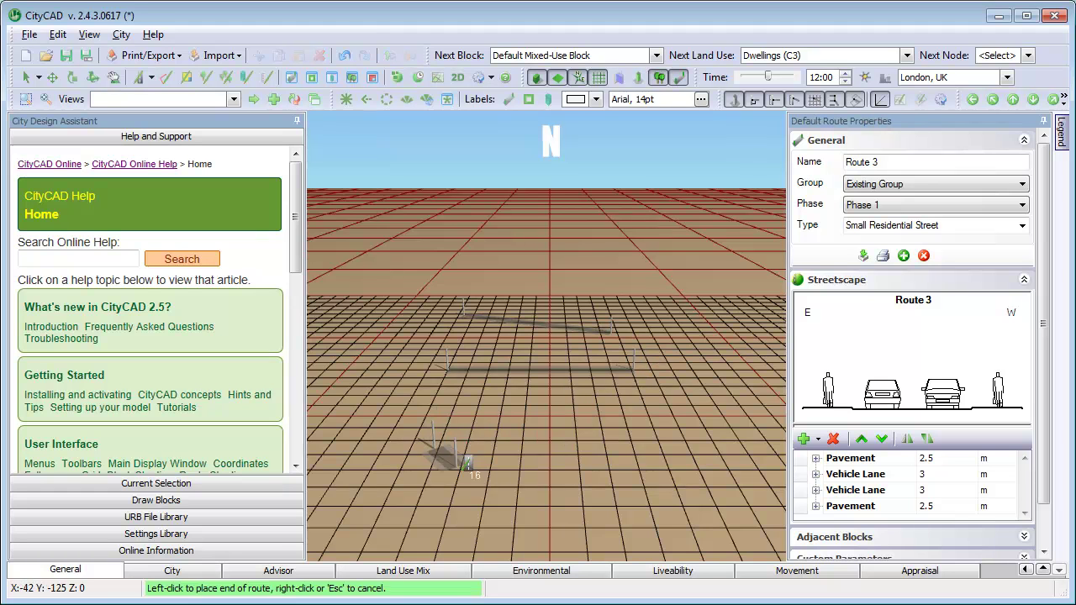
pyautogui.click(542, 455)
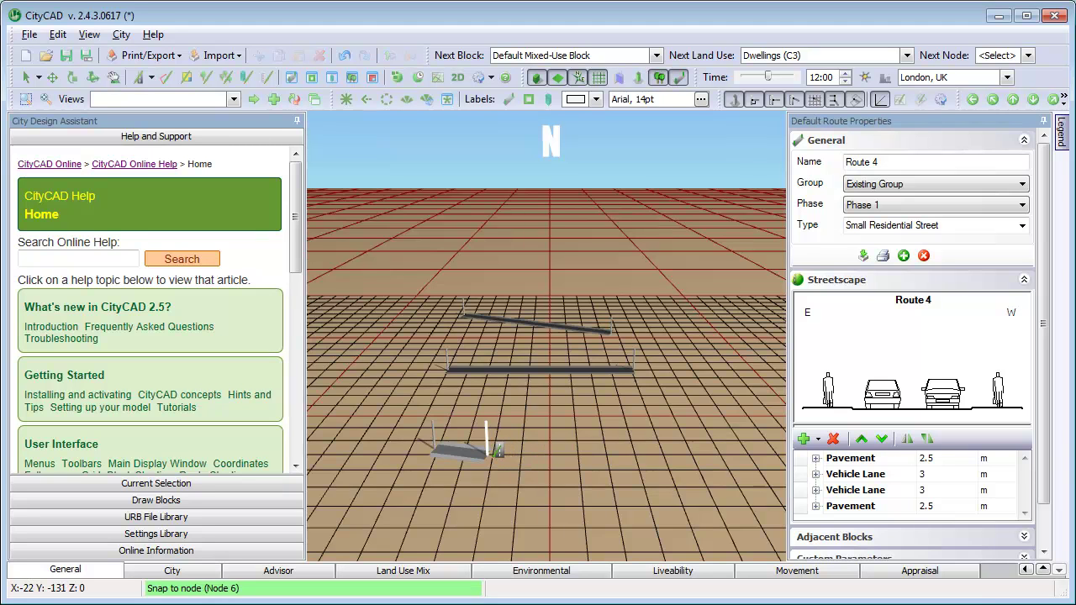
pyautogui.click(515, 451)
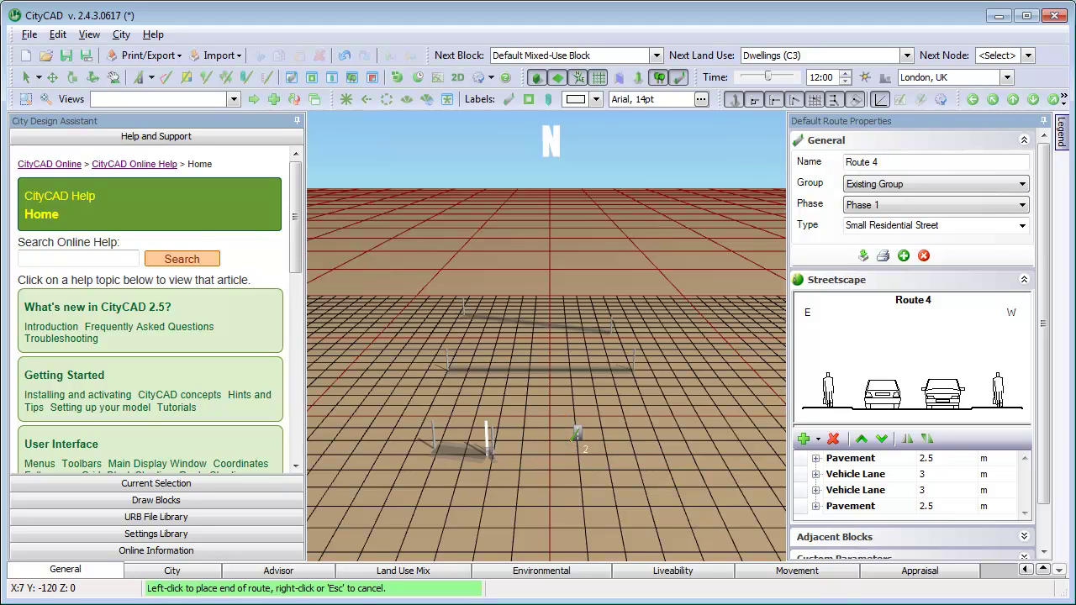
pyautogui.click(577, 433)
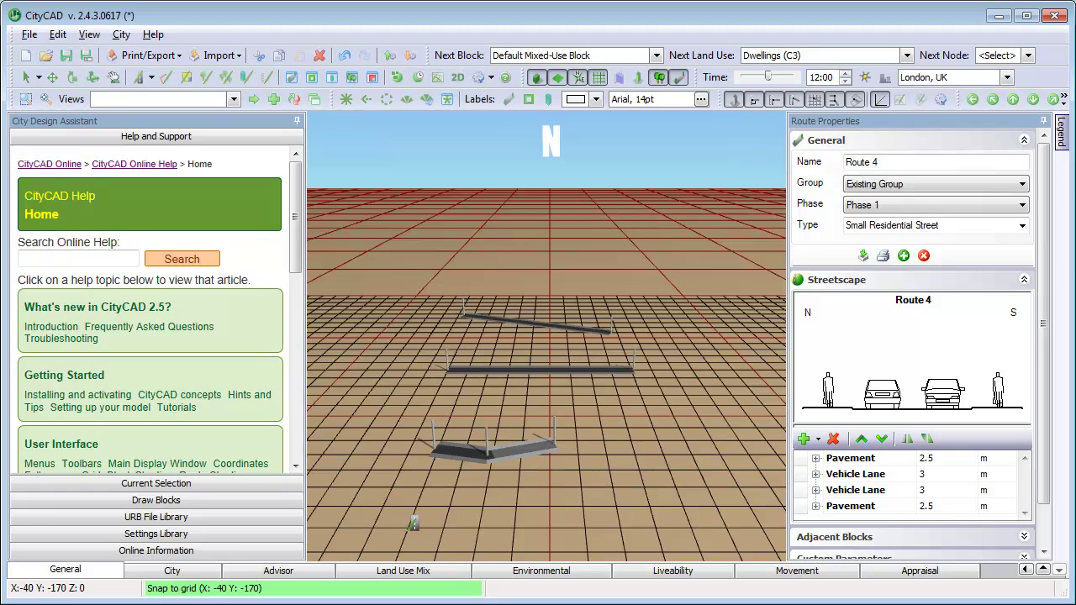
# Draw diagonal Route 5 at the front fixed at 50,30, and start Route 6 from its end.
pyautogui.click(411, 526)
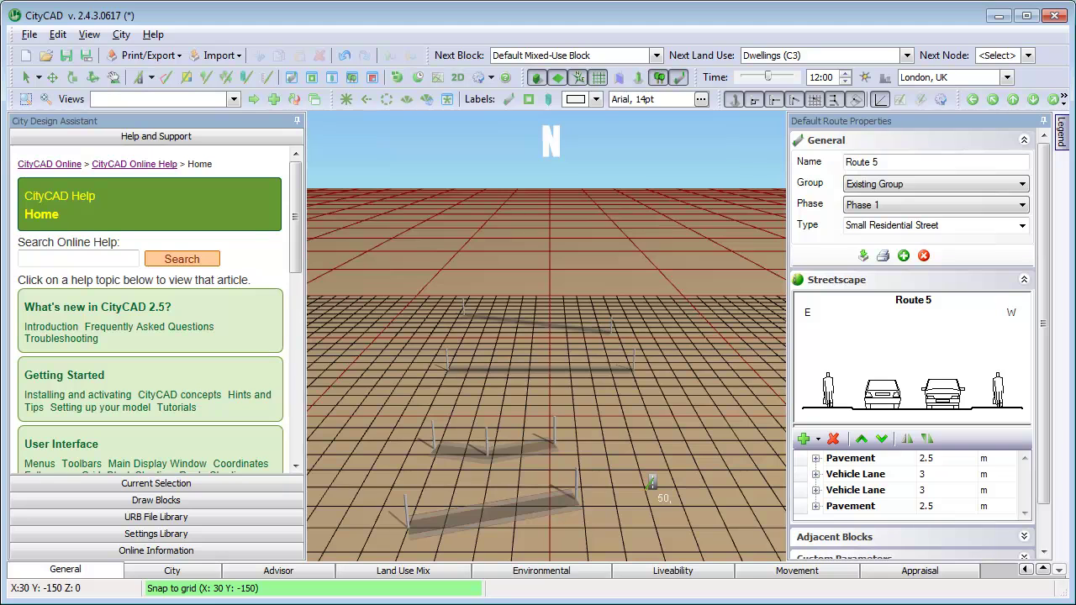
pyautogui.write('30')
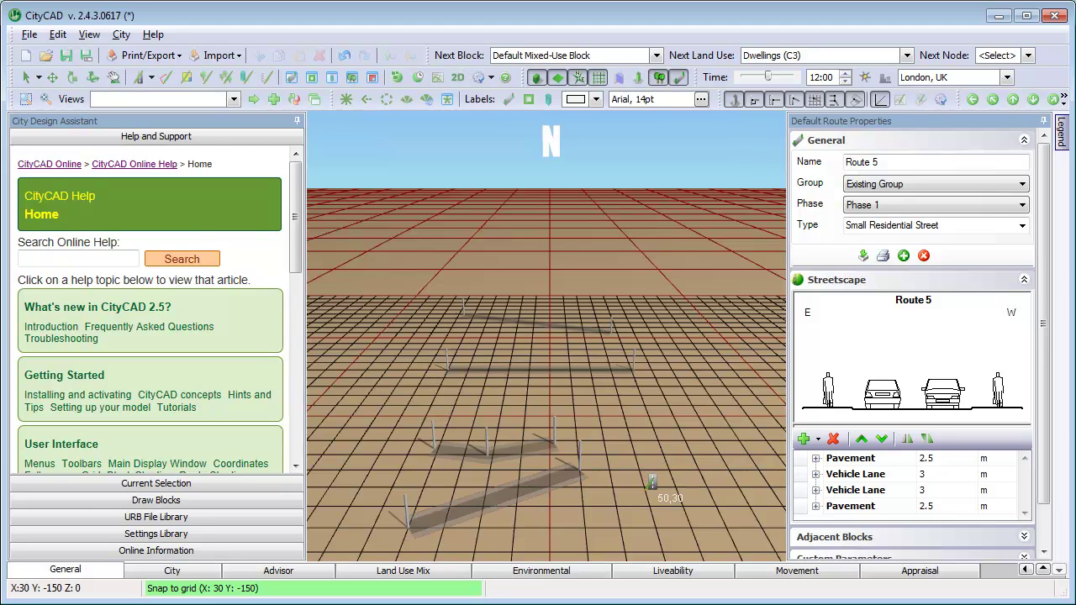
pyautogui.press('Return')
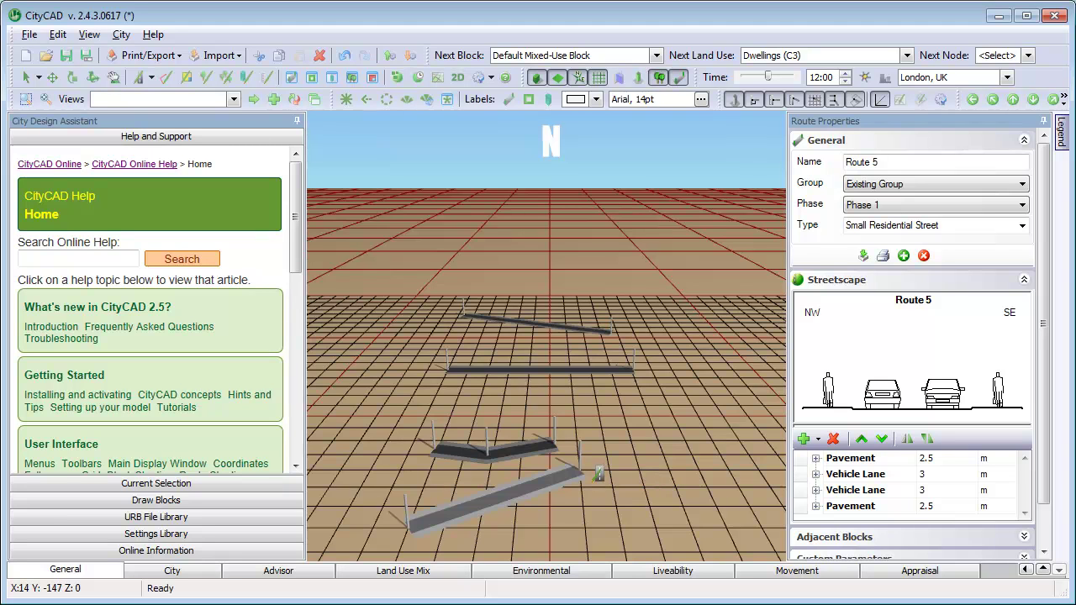
pyautogui.click(582, 462)
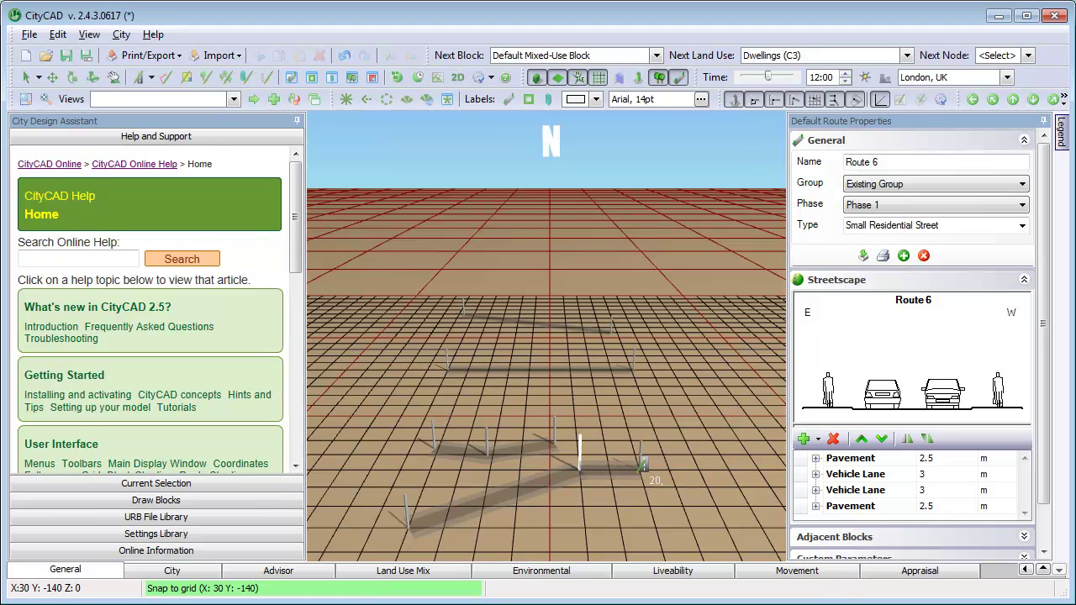
# Finish short Route 6, inspect Route 2, reselect the Route Tool and tilt to an oblique overhead view.
pyautogui.doubleClick(643, 465)
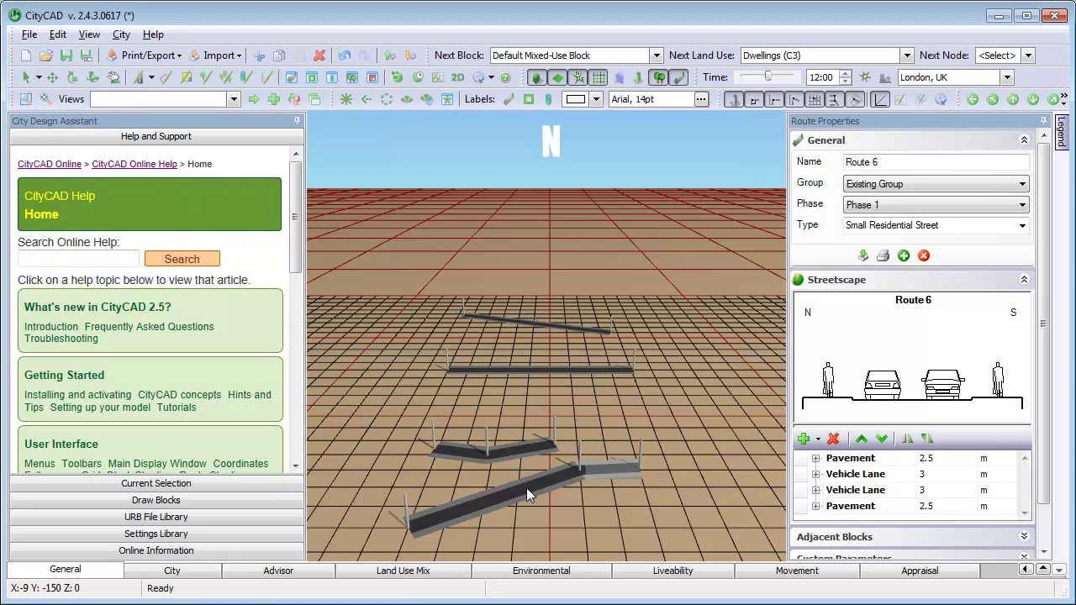
pyautogui.click(565, 376)
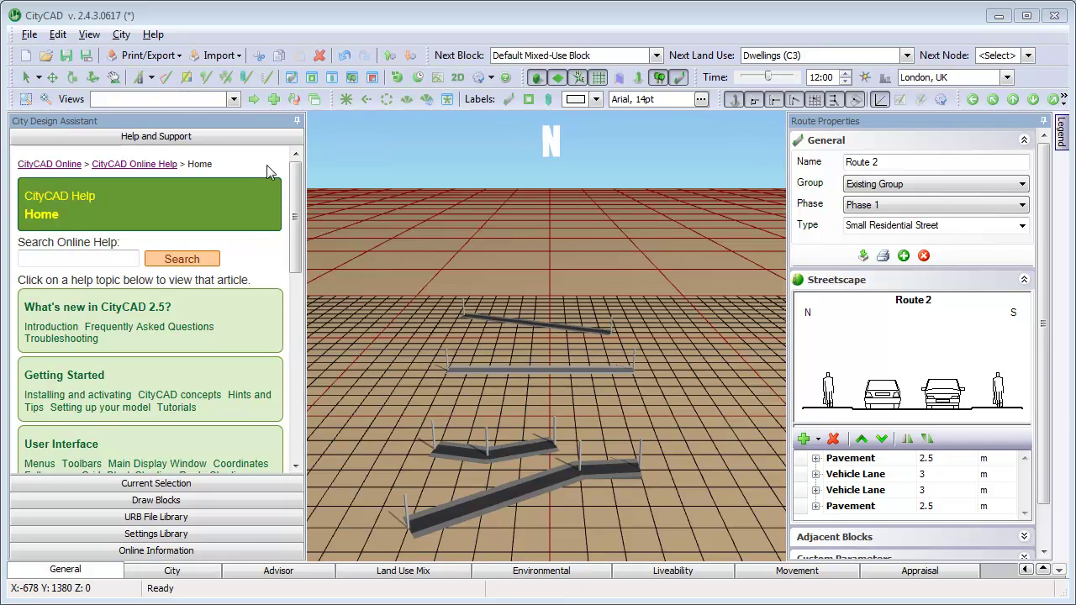
pyautogui.click(140, 76)
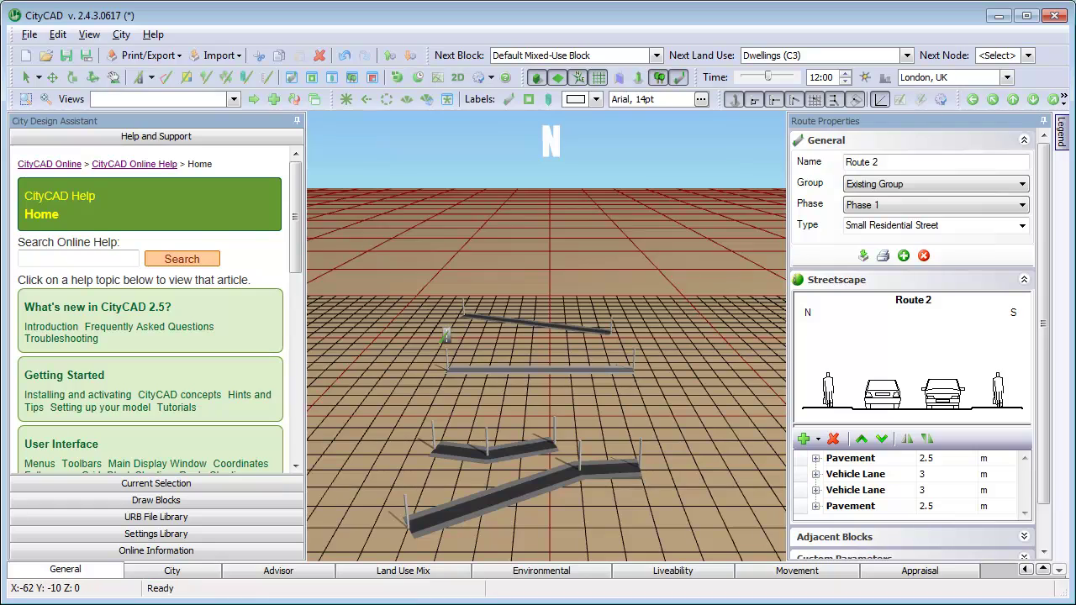
pyautogui.moveTo(480, 356)
pyautogui.mouseDown(button='middle')
pyautogui.moveTo(512, 339)
pyautogui.moveTo(599, 340)
pyautogui.mouseUp(button='middle')
pyautogui.scroll(4, 599, 340)
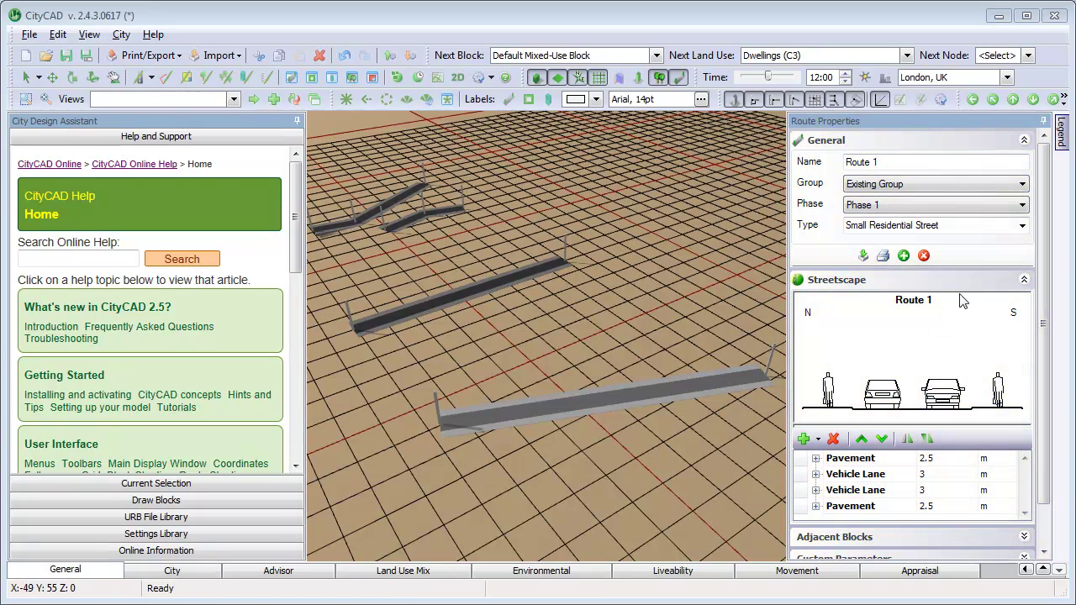
# Widen both Route 1 pavements to 10 m and pick the first vehicle lane as insertion point.
pyautogui.click(1024, 139)
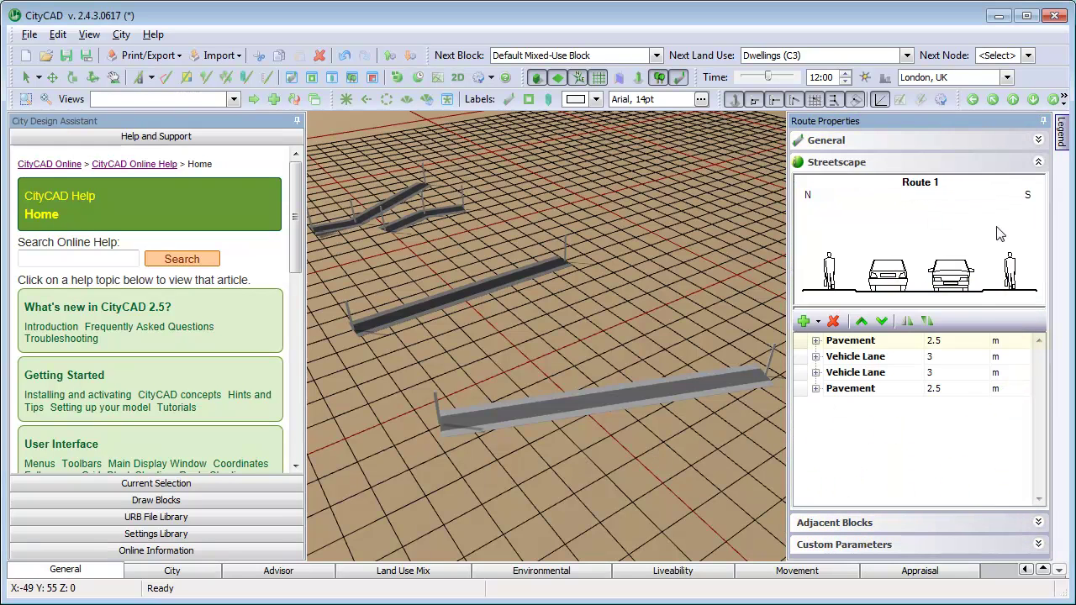
pyautogui.click(950, 341)
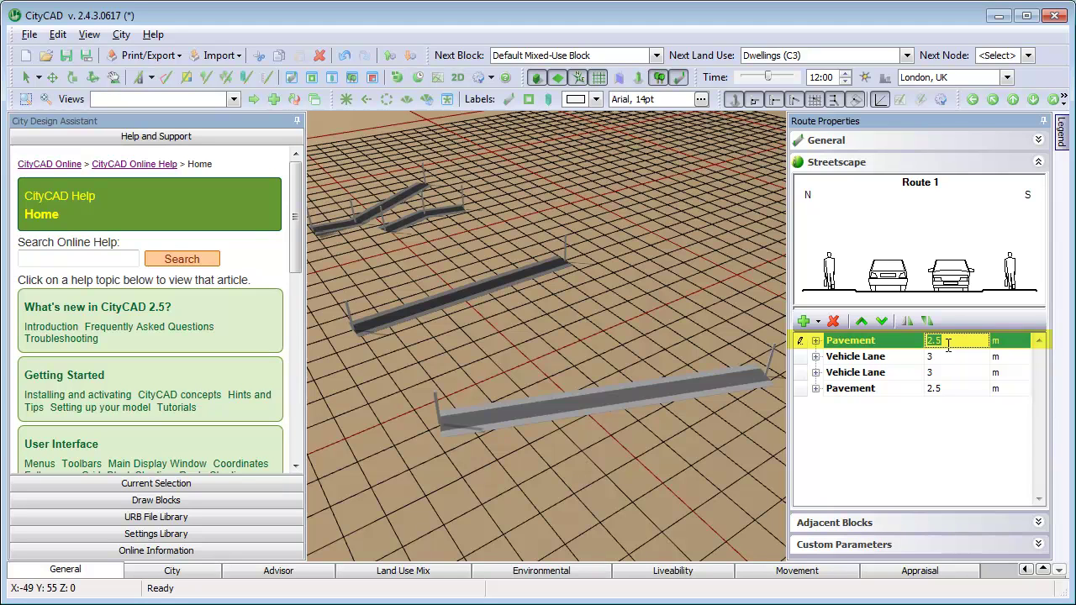
pyautogui.write('10')
pyautogui.press('Return')
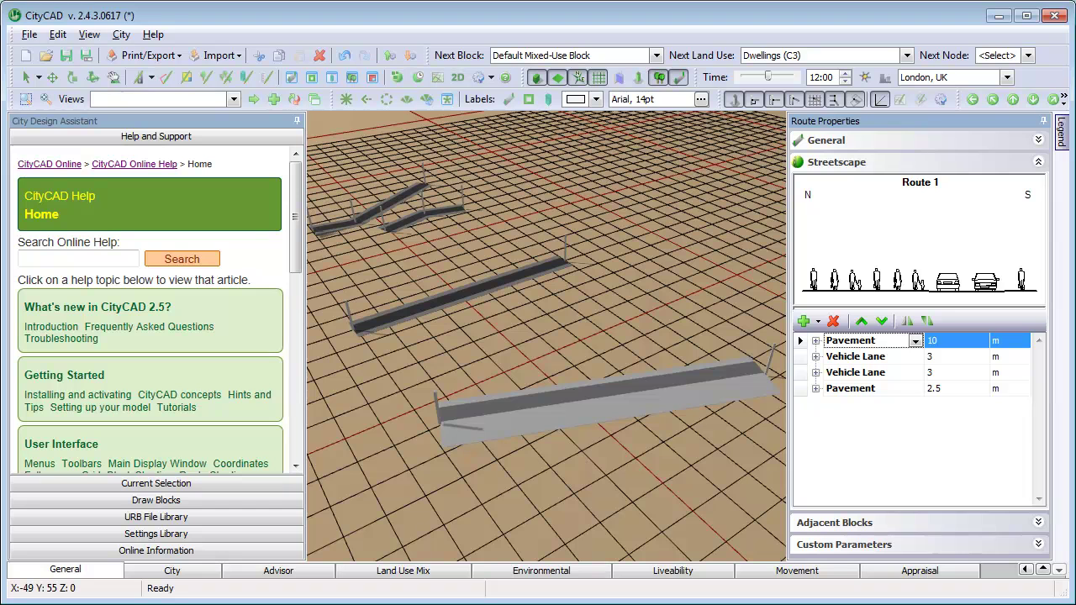
pyautogui.click(954, 388)
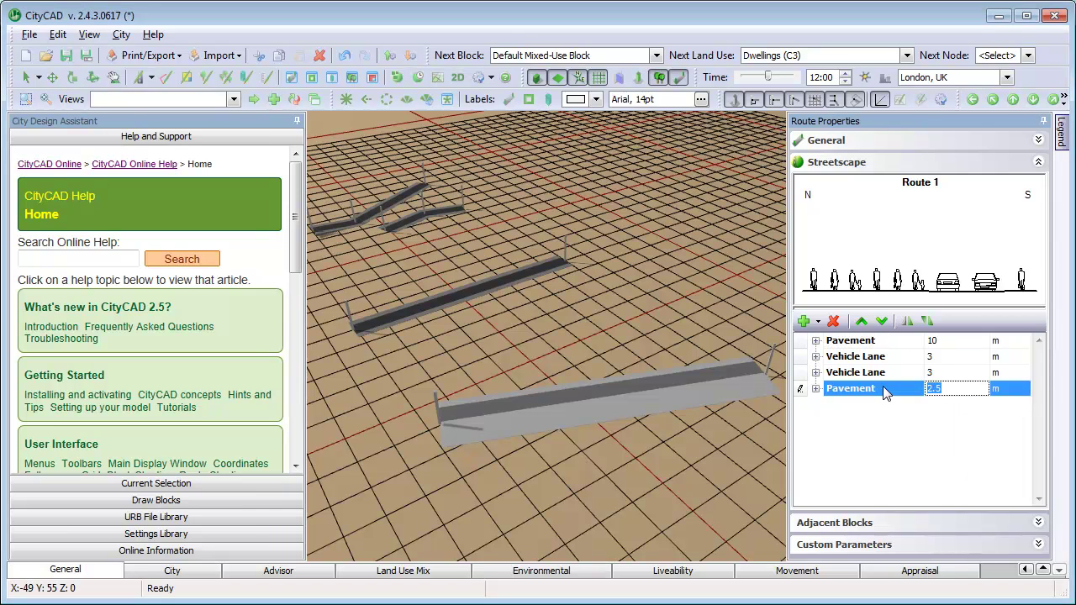
pyautogui.write('10')
pyautogui.press('Return')
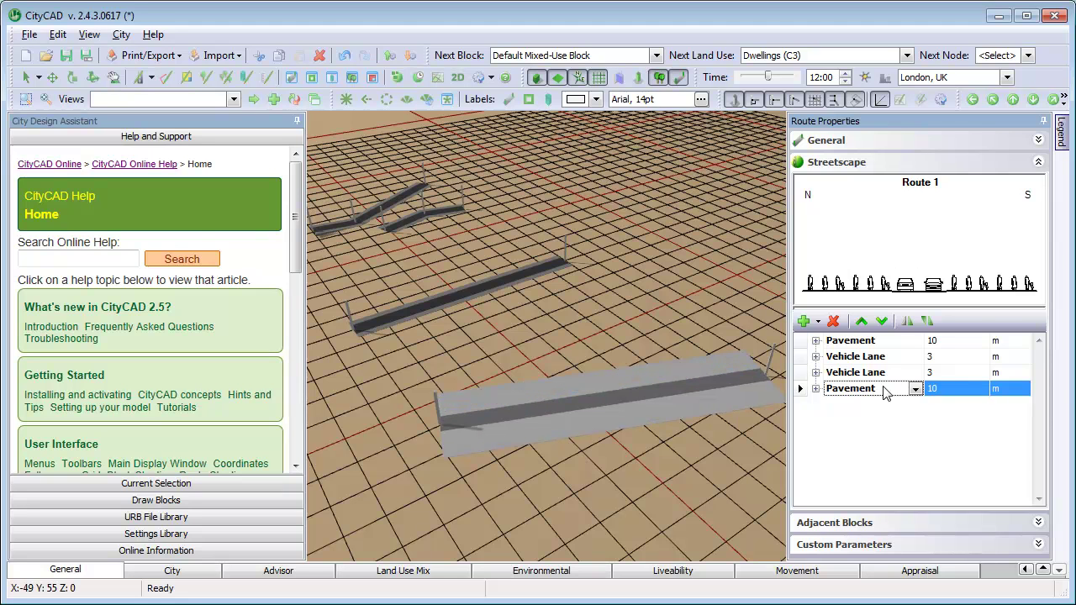
pyautogui.click(871, 359)
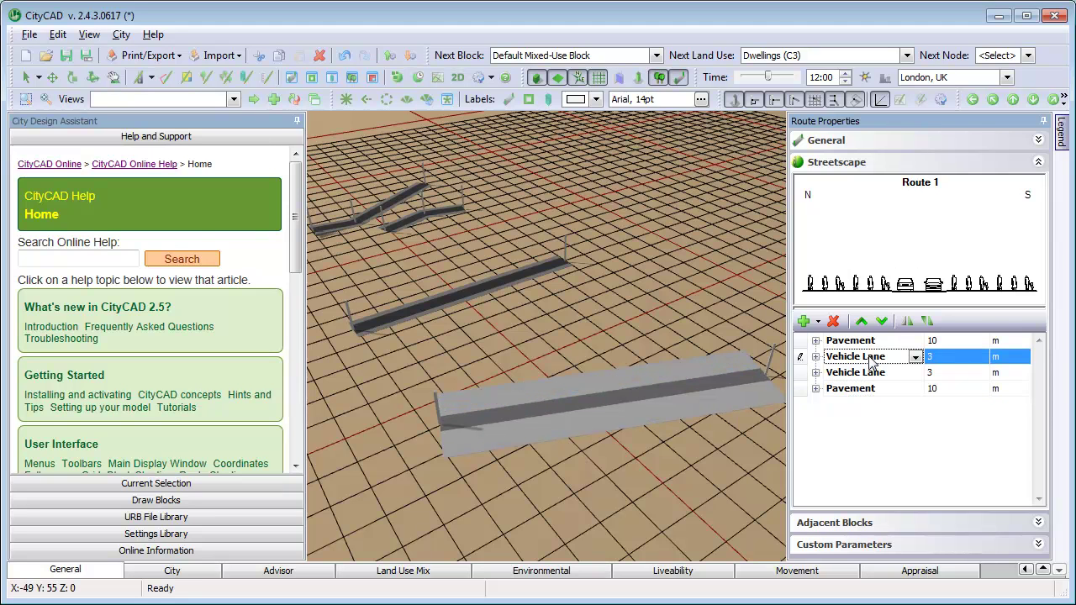
pyautogui.click(818, 323)
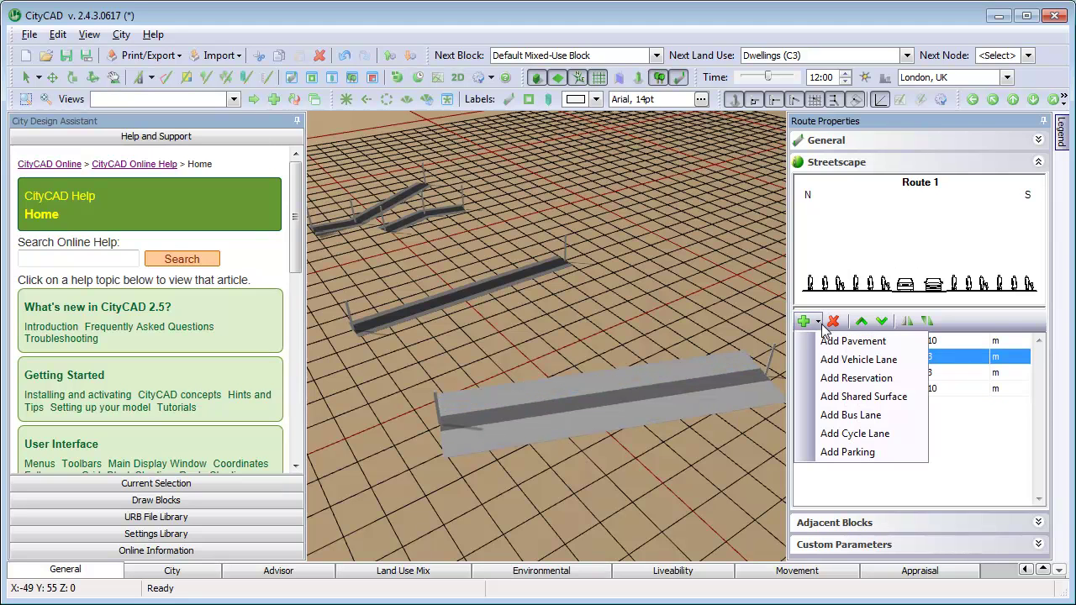
# Add an 8 m central reservation after the first vehicle lane with trees enabled.
pyautogui.click(856, 377)
pyautogui.click(952, 372)
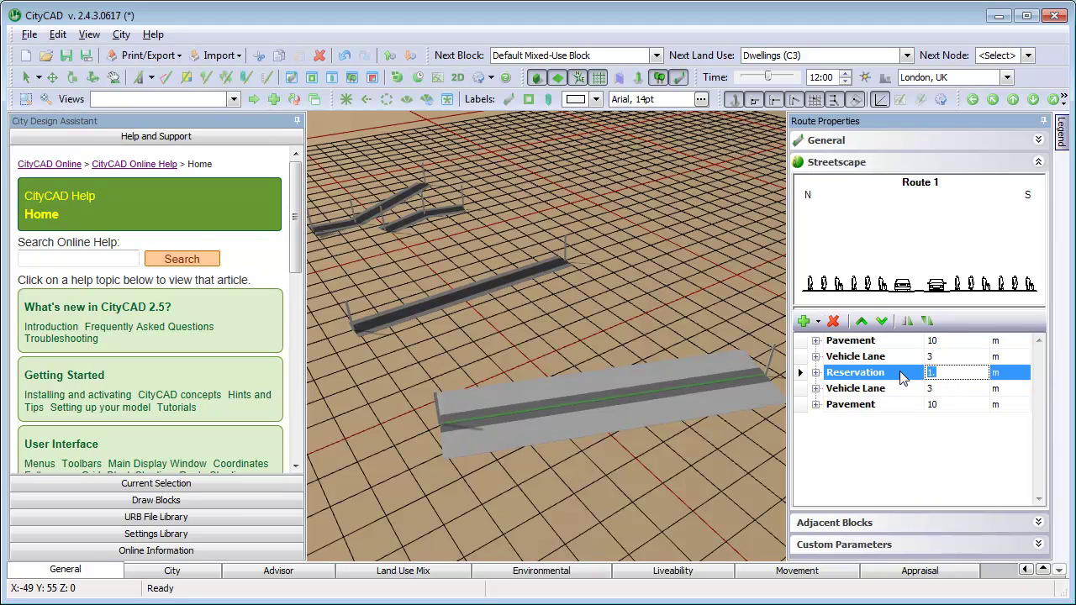
pyautogui.write('3')
pyautogui.press('Return')
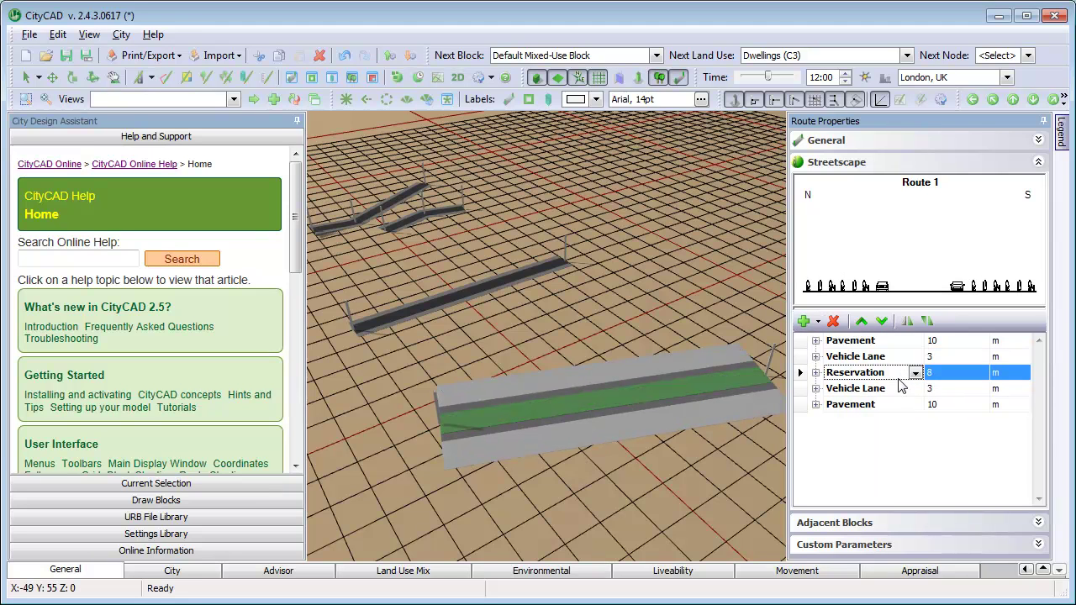
pyautogui.click(815, 372)
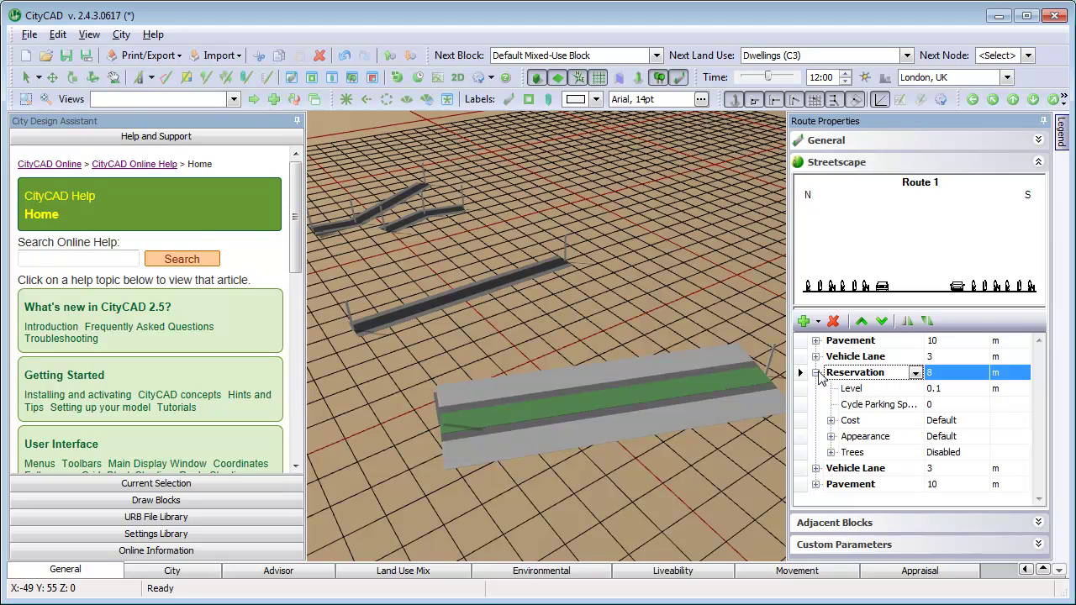
pyautogui.click(980, 453)
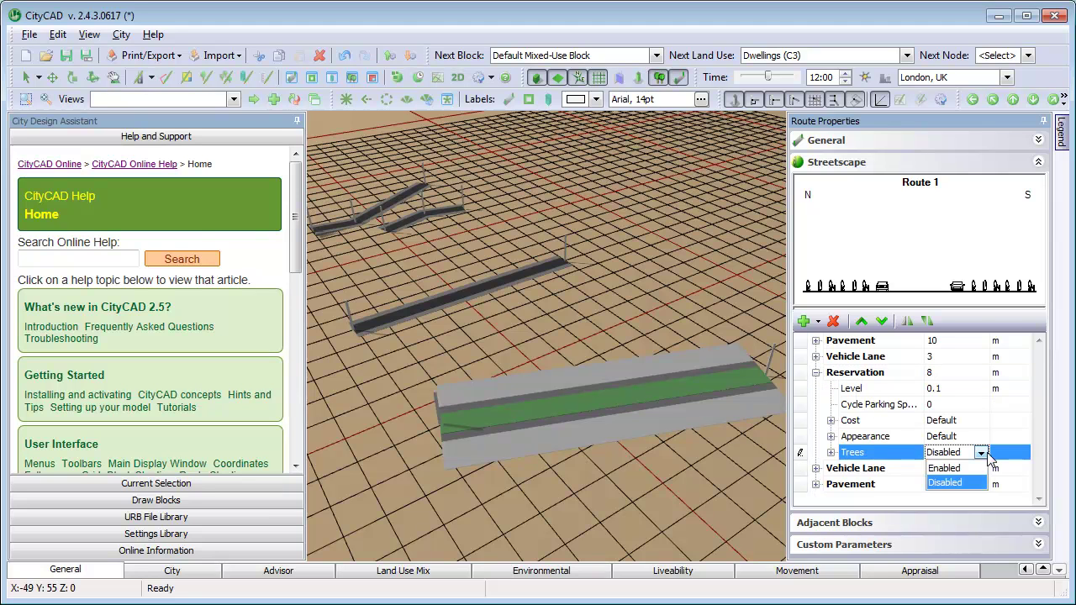
pyautogui.click(973, 476)
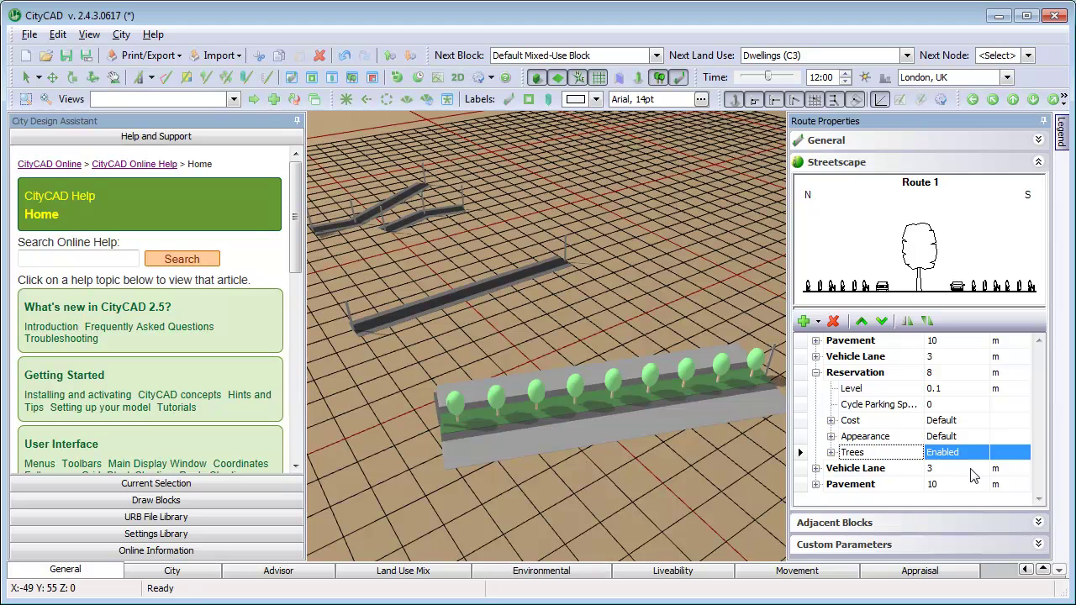
# Enable trees along Route 1's first pavement.
pyautogui.click(815, 341)
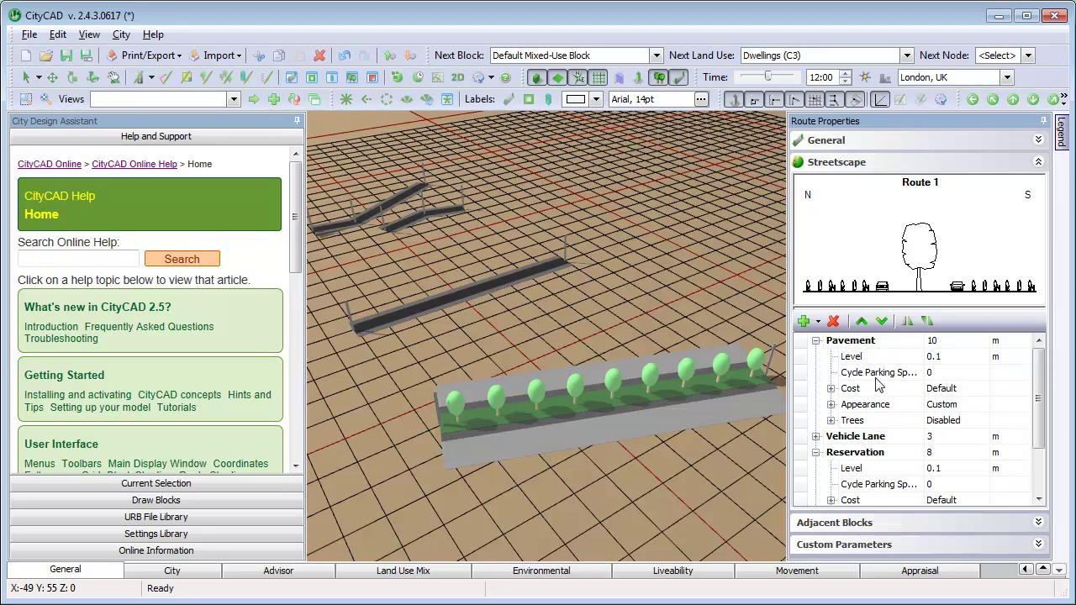
pyautogui.click(983, 422)
pyautogui.click(973, 442)
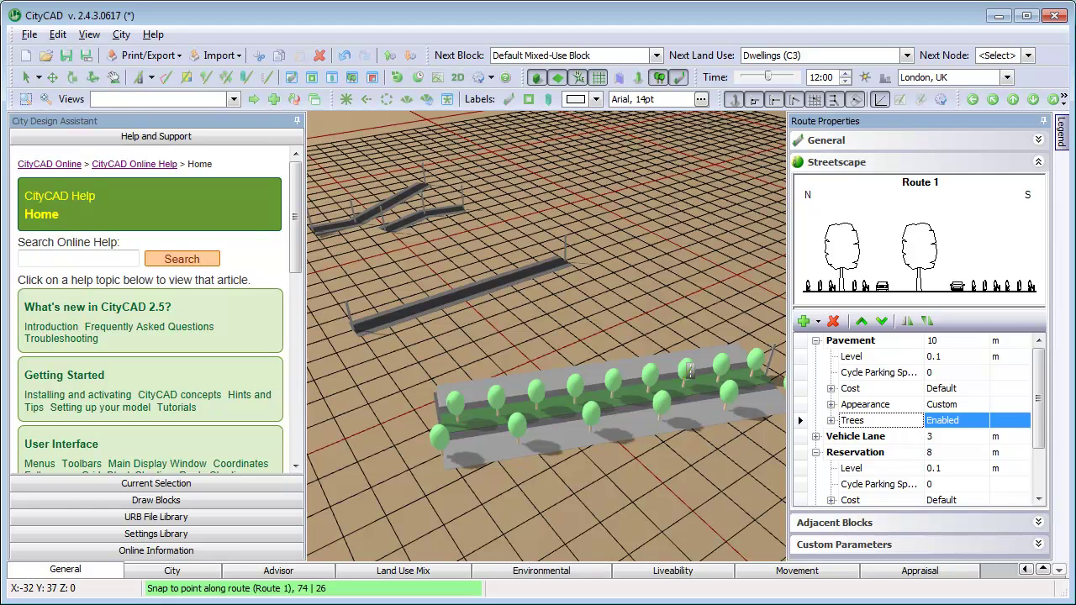
# Deselect Route 1 and delete all default streetscape elements so new routes are plain lines.
pyautogui.click(648, 291)
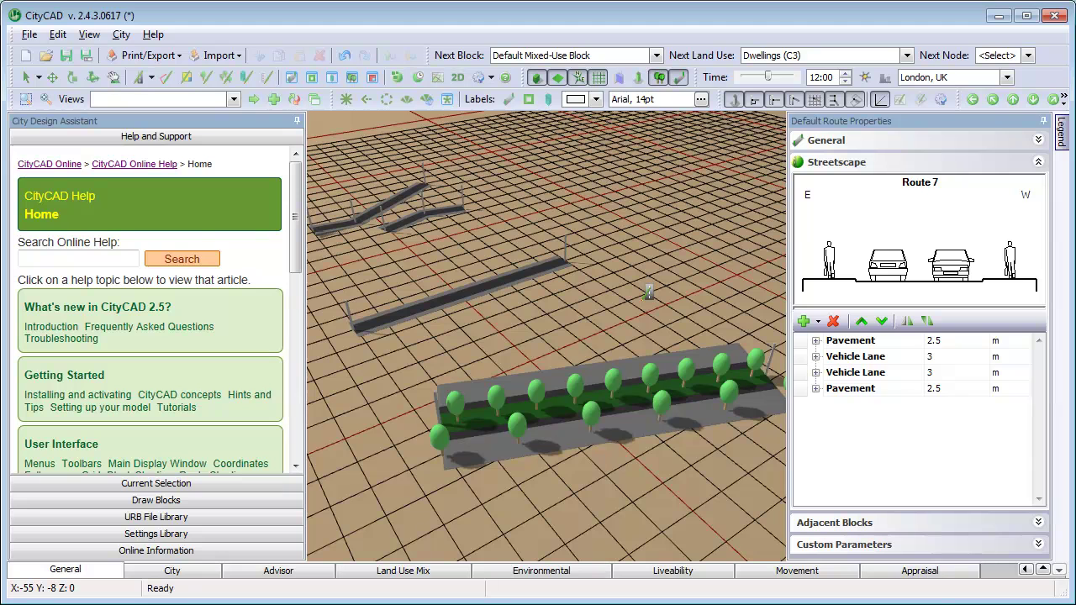
pyautogui.click(863, 344)
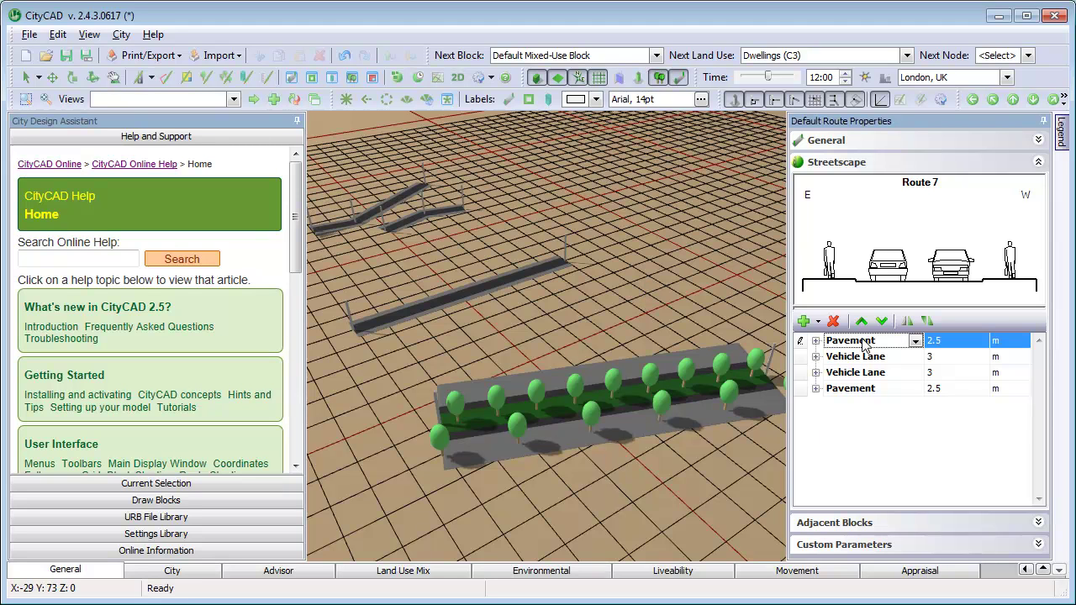
pyautogui.click(834, 321)
pyautogui.click(833, 321)
pyautogui.click(833, 321)
pyautogui.click(834, 326)
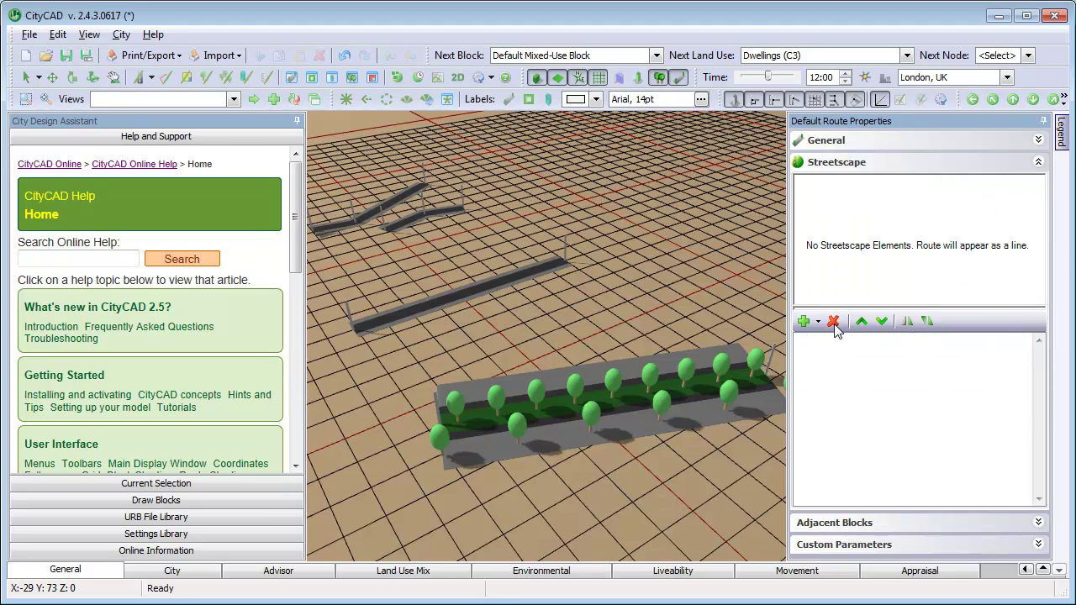
# Draw boundary routes closing a loop below the tree-lined road to form Block 1.
pyautogui.click(535, 488)
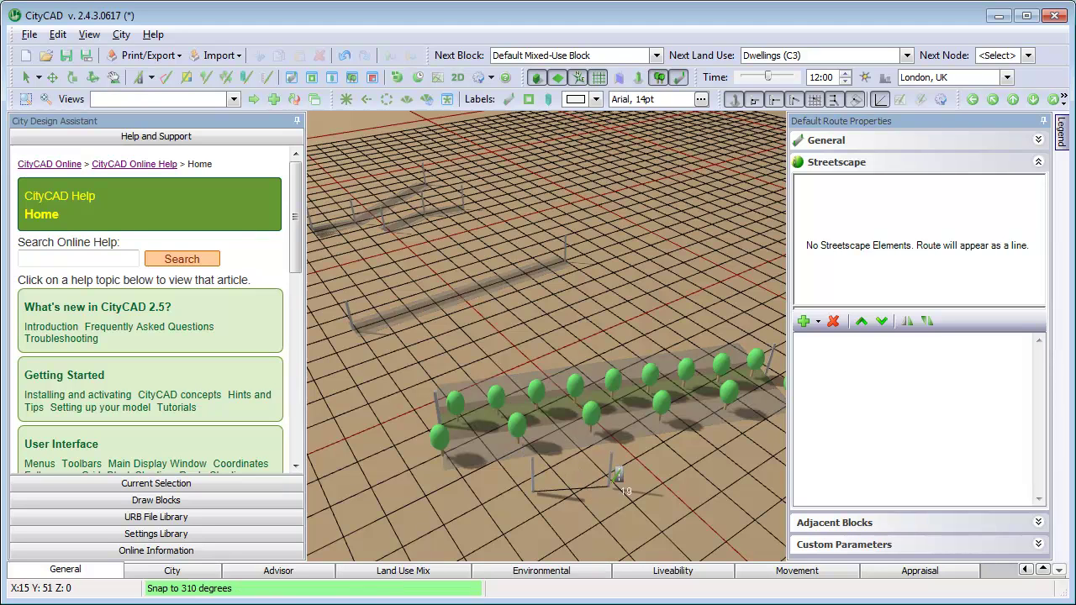
pyautogui.doubleClick(699, 481)
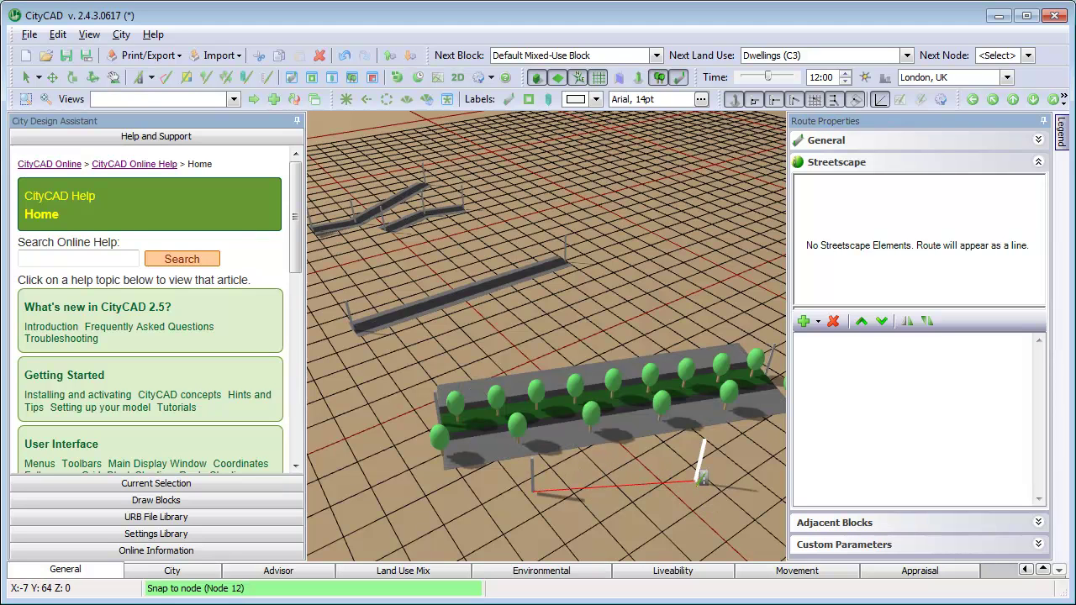
pyautogui.click(699, 481)
pyautogui.click(709, 531)
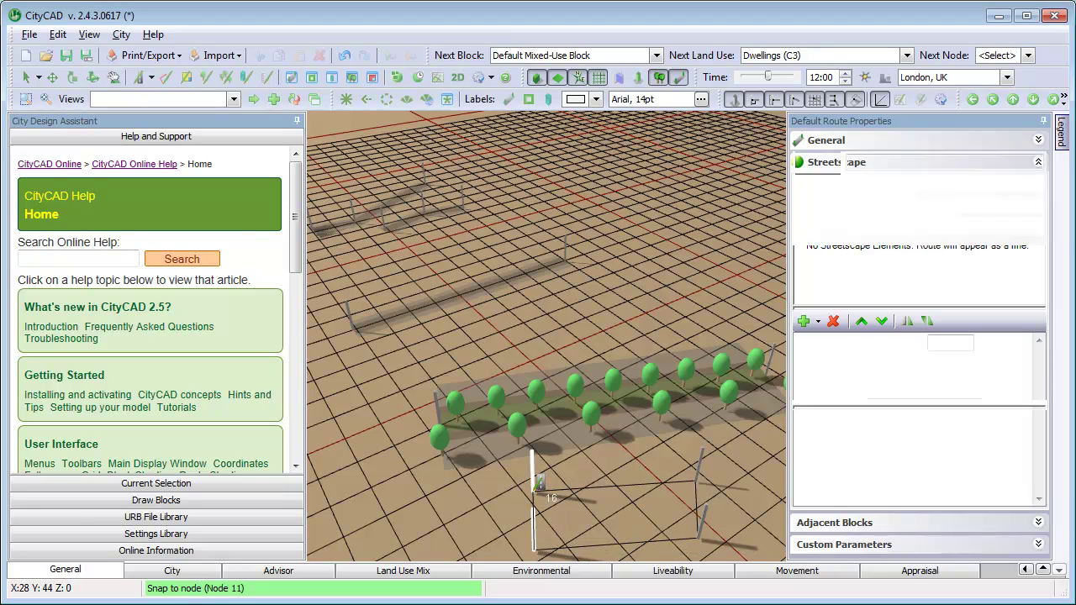
pyautogui.click(541, 484)
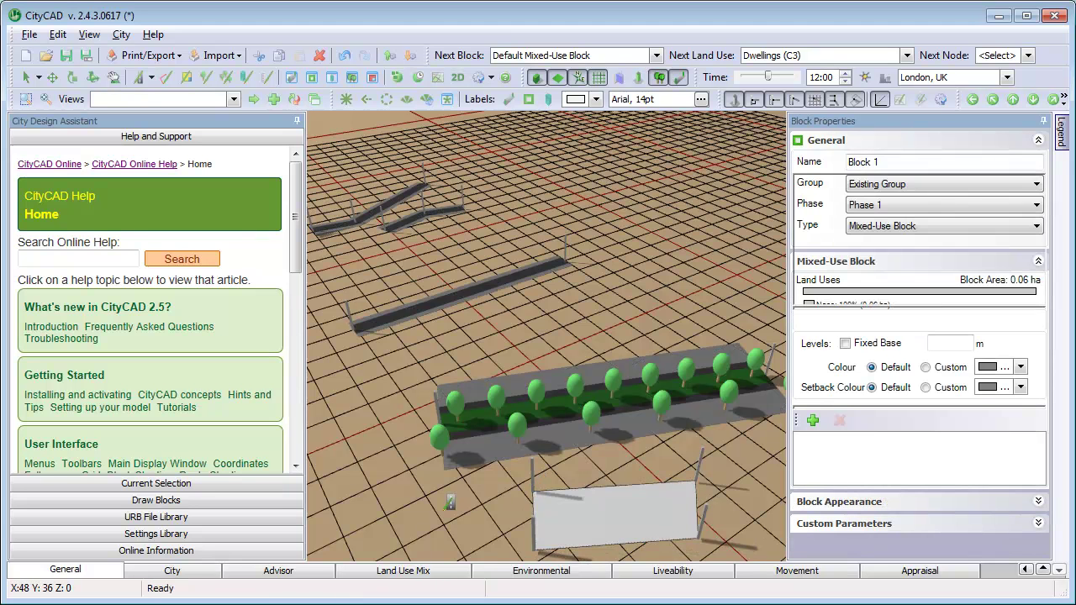
pyautogui.press('Escape')
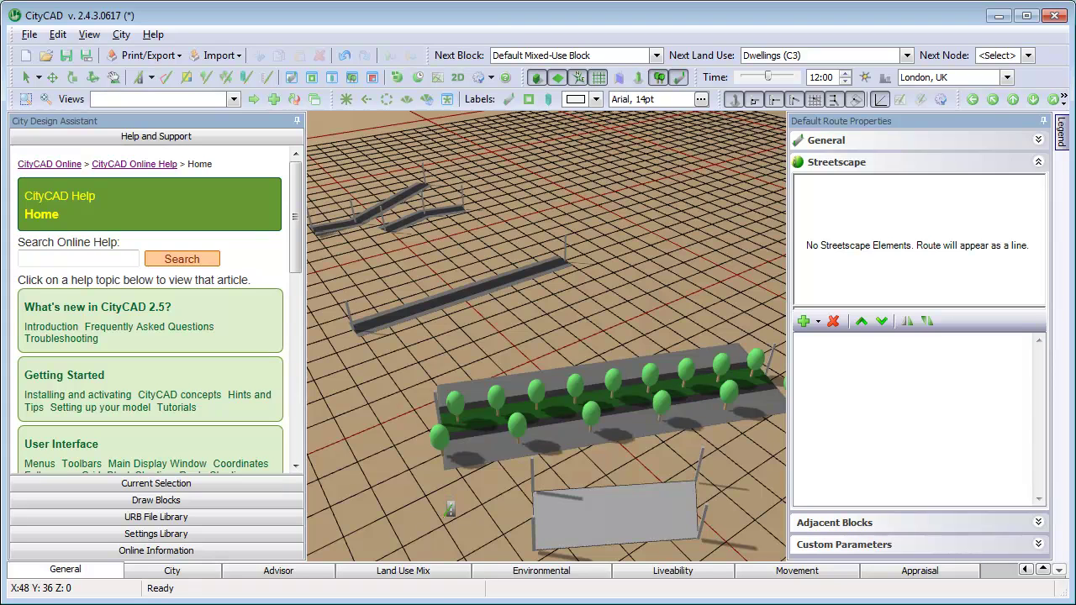